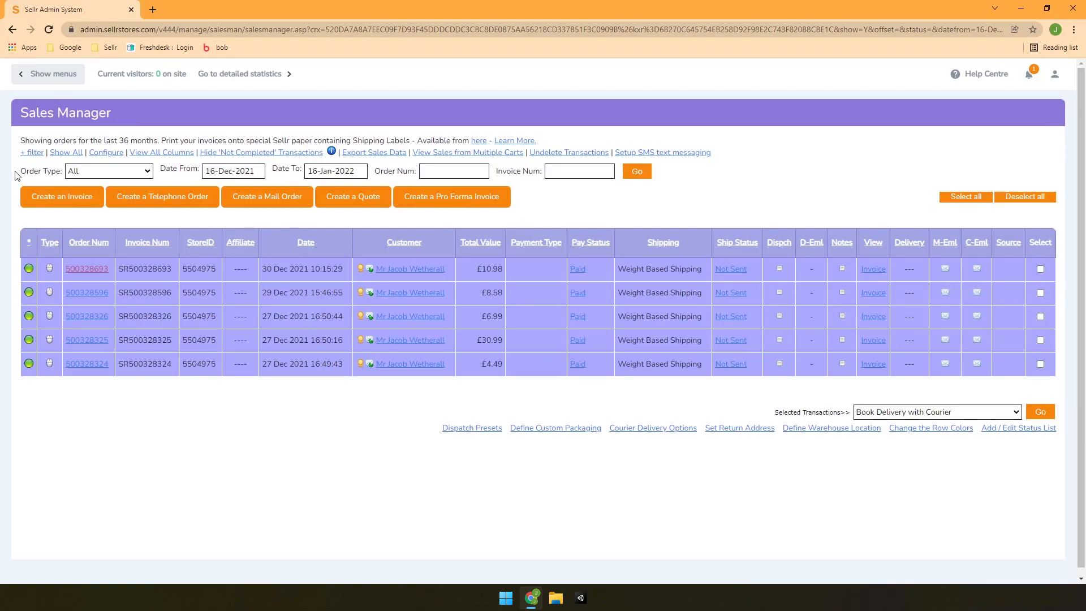
Expand the '+ filter' section to show the payment, delivery, customer and item filter fields
click(31, 153)
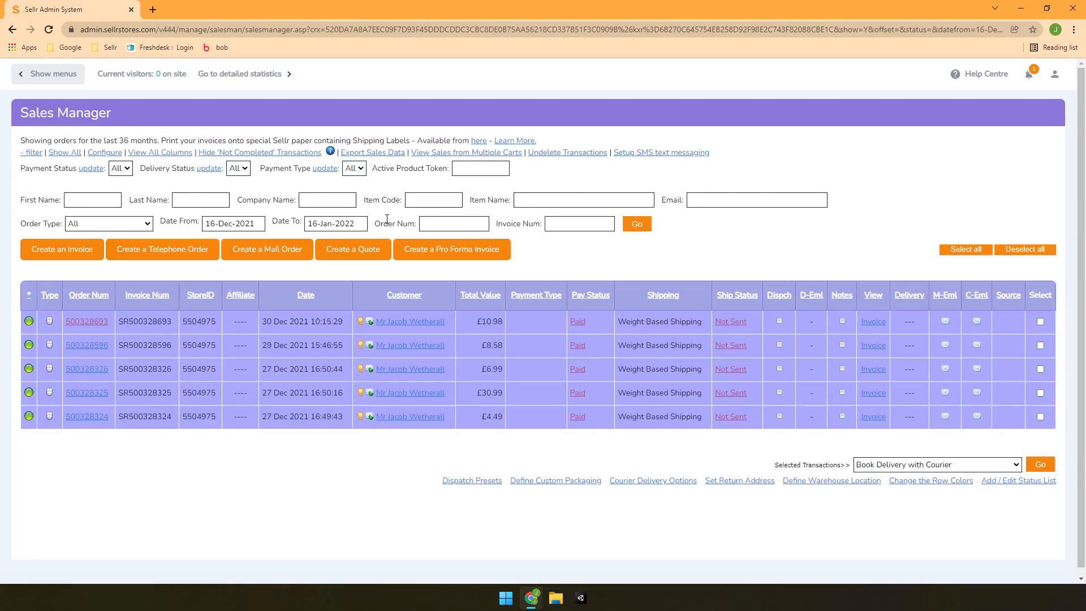
Collapse the extra filter fields, then check the Selected Transactions actions without changing anything
click(32, 154)
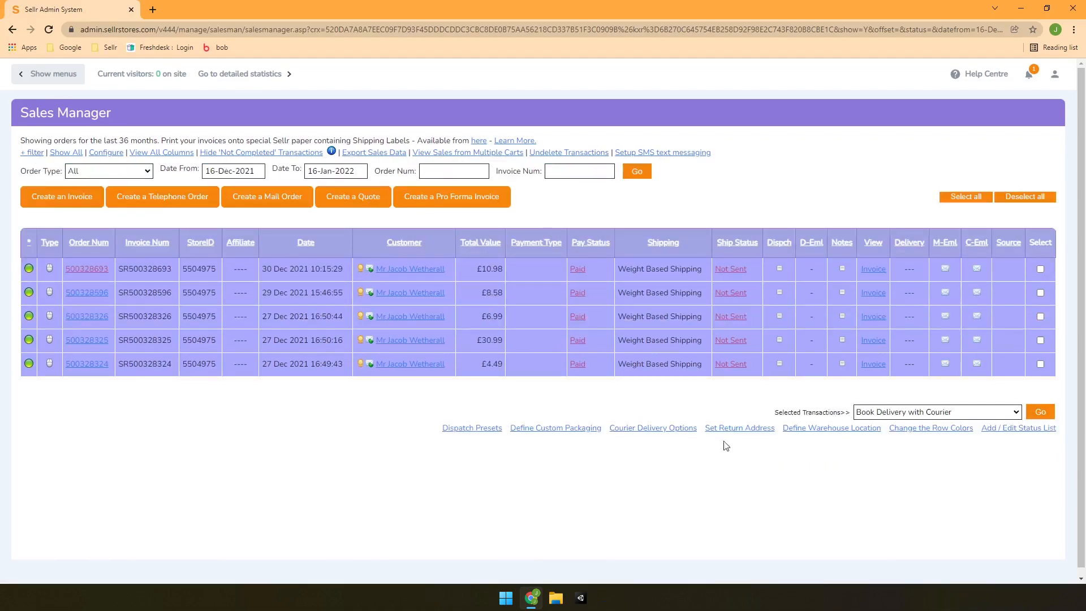
click(981, 417)
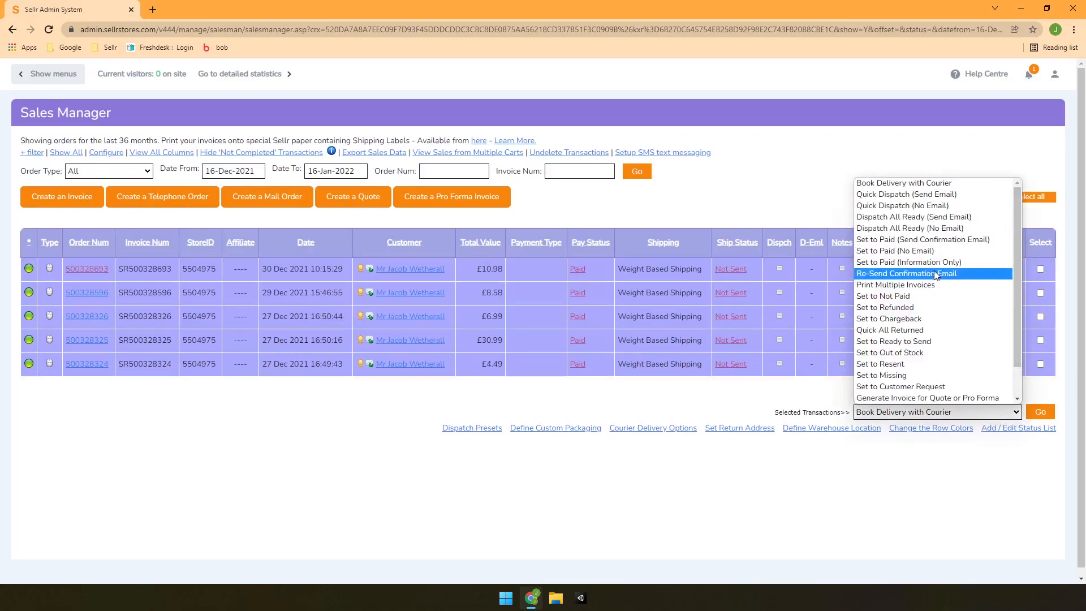
click(827, 401)
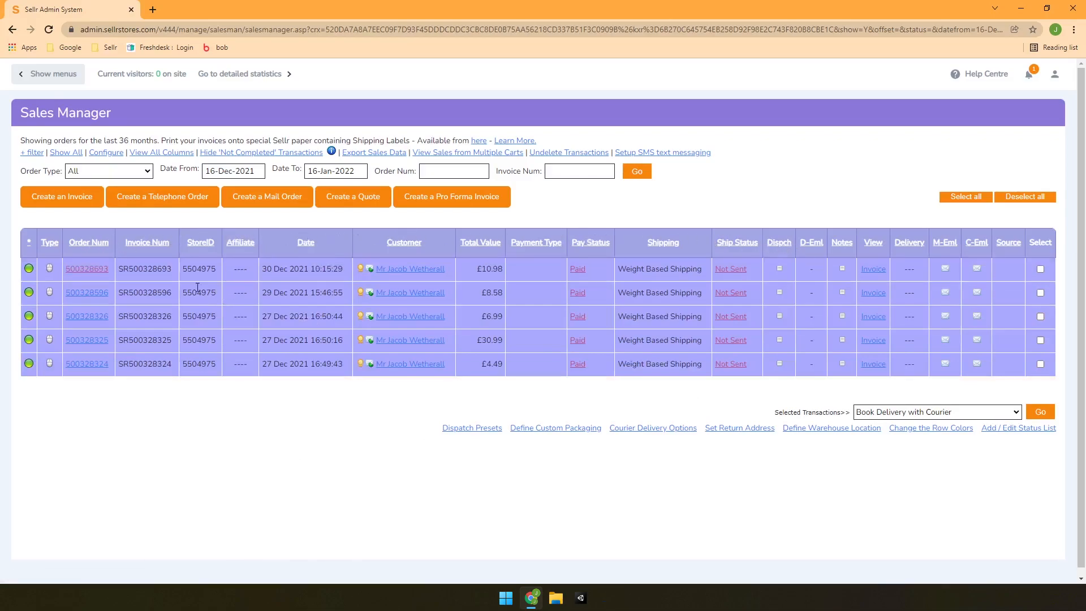
click(82, 271)
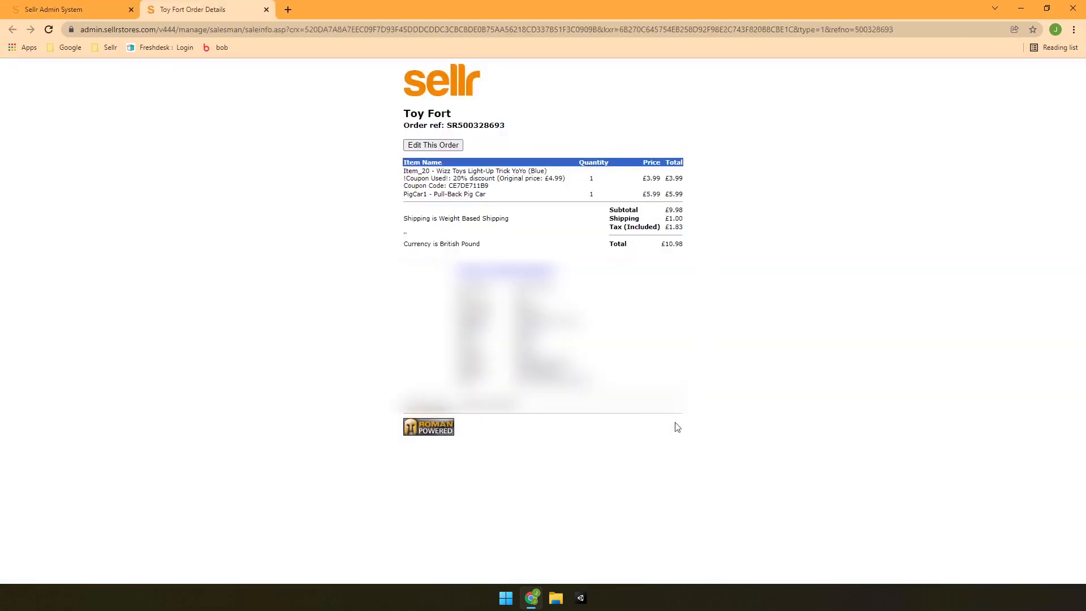
middle_click(199, 9)
drag(117, 270, 204, 270)
click(224, 276)
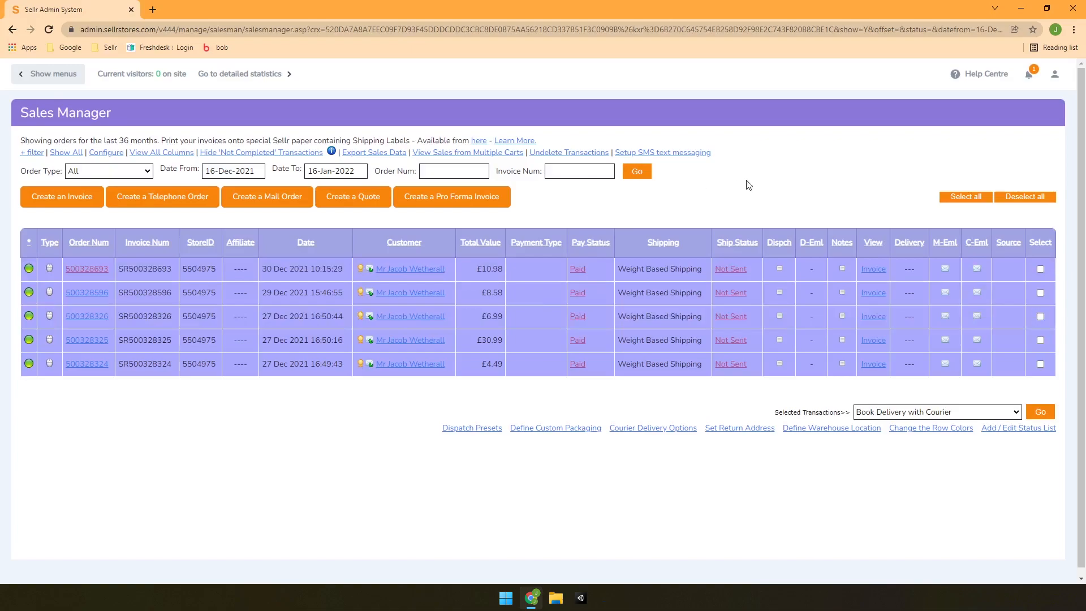
click(780, 270)
scroll(744, 286, down, 3)
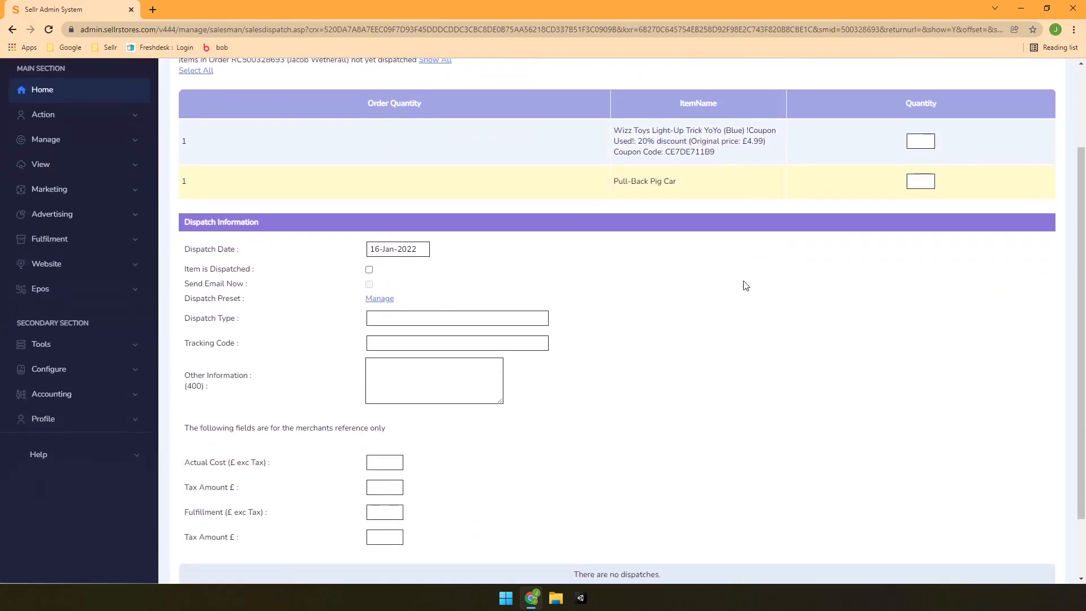
scroll(703, 357, up, 1)
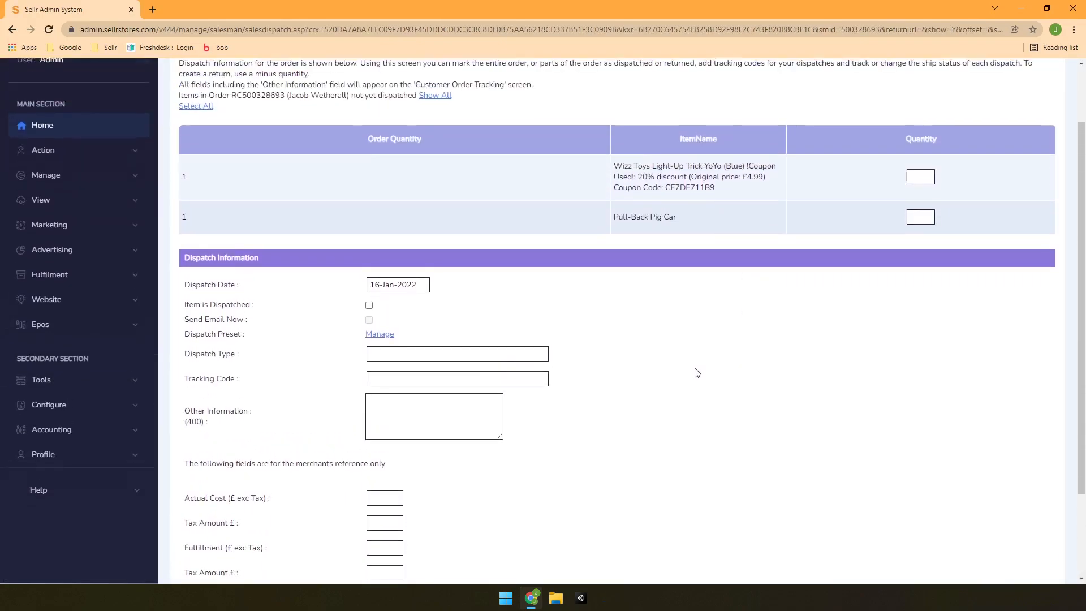
scroll(697, 370, down, 1)
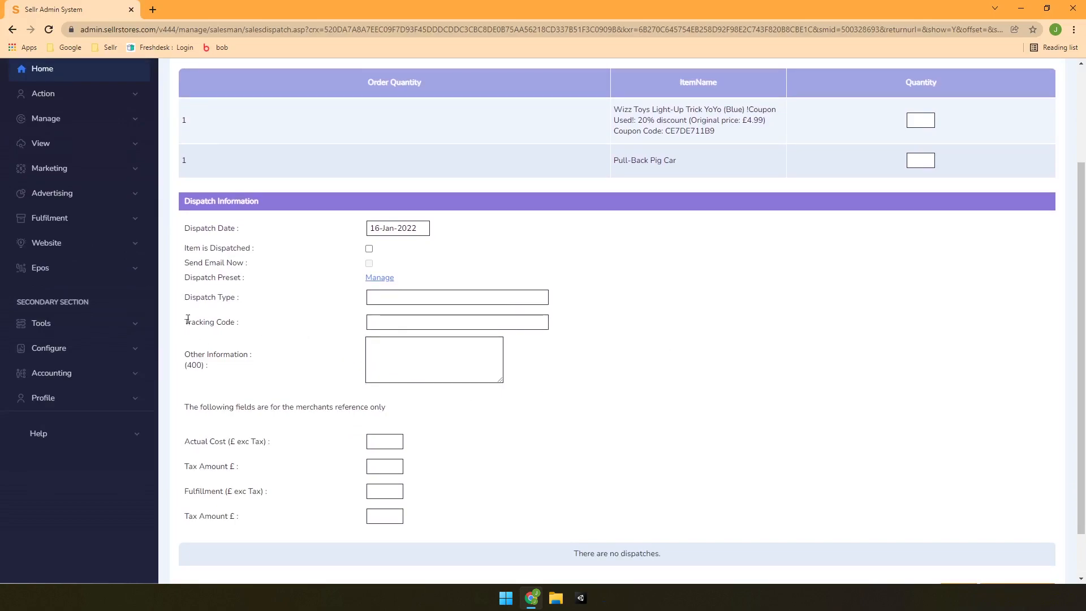
scroll(950, 381, down, 2)
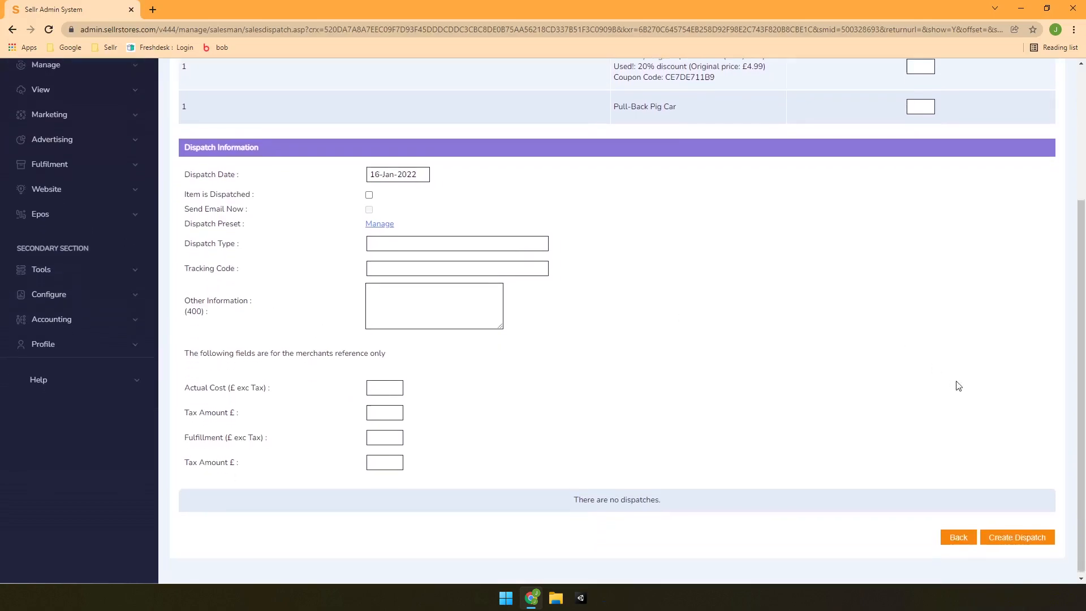
click(958, 536)
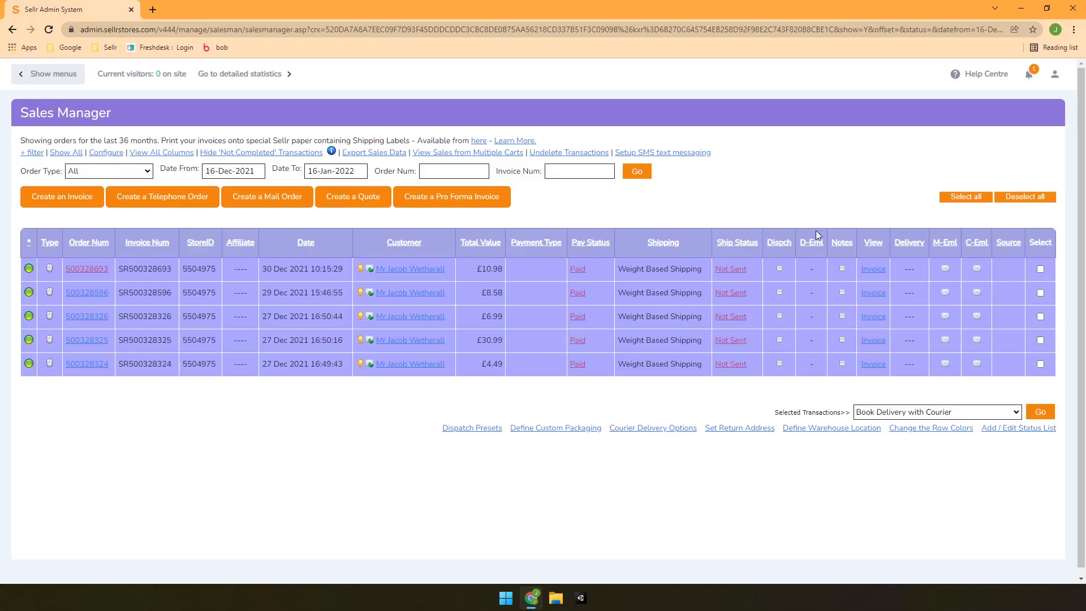
click(843, 269)
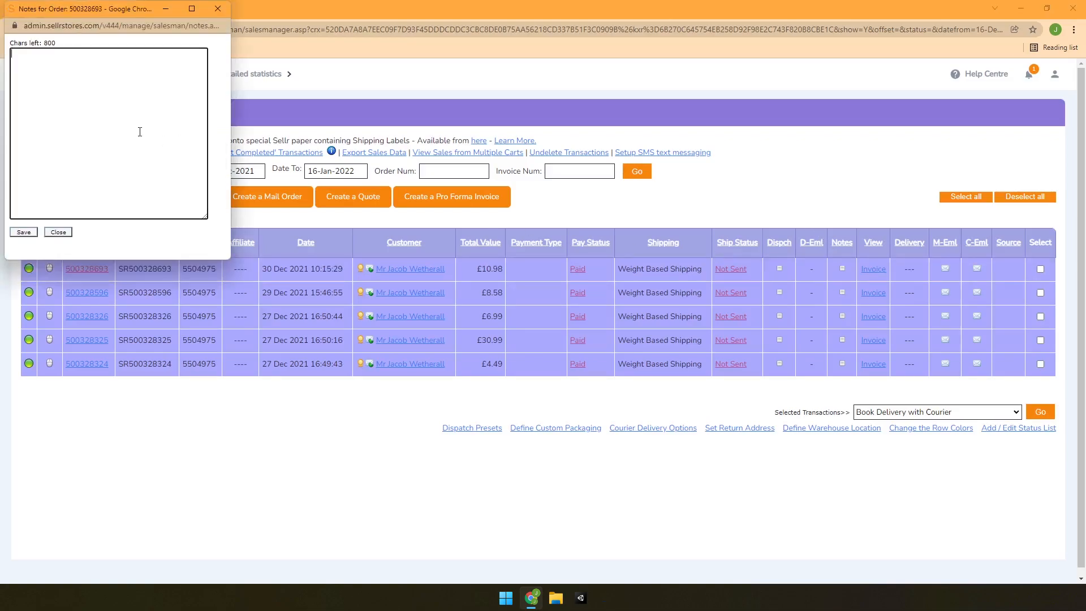
drag(119, 11, 676, 116)
click(615, 338)
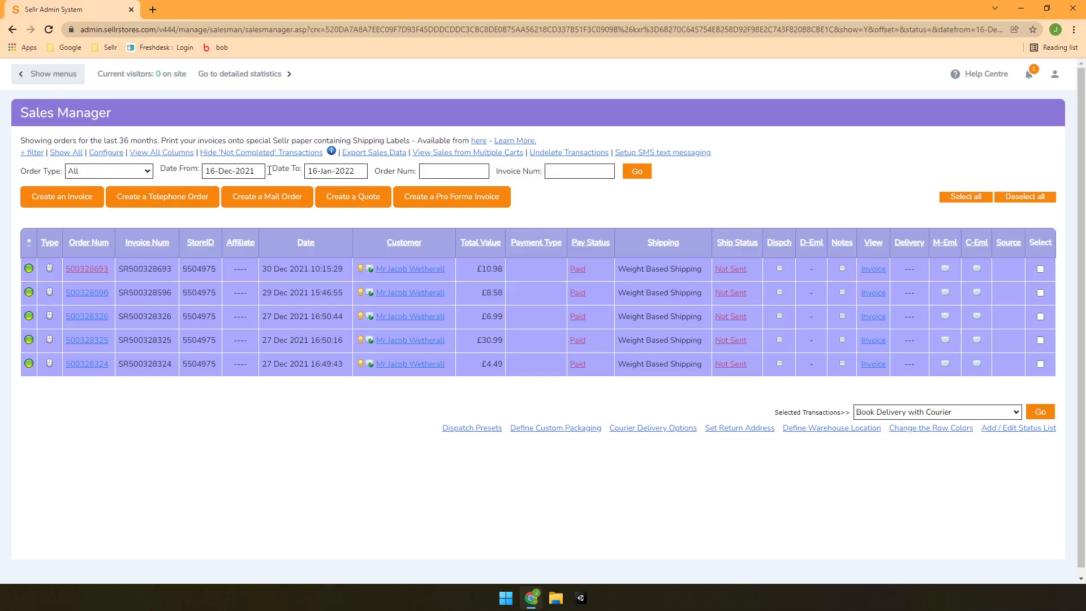
click(46, 77)
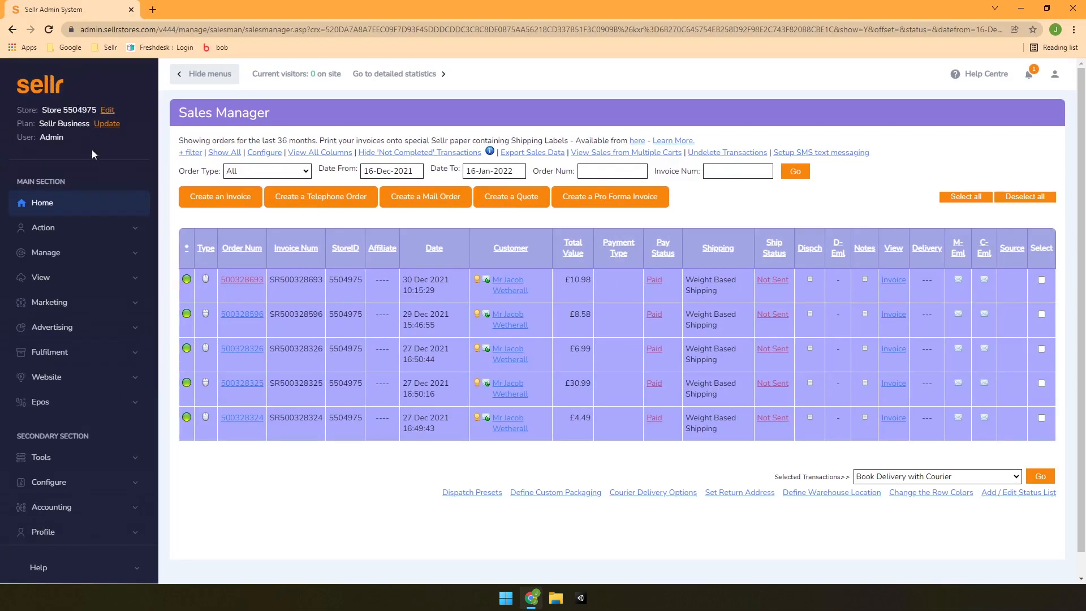
click(107, 305)
click(68, 390)
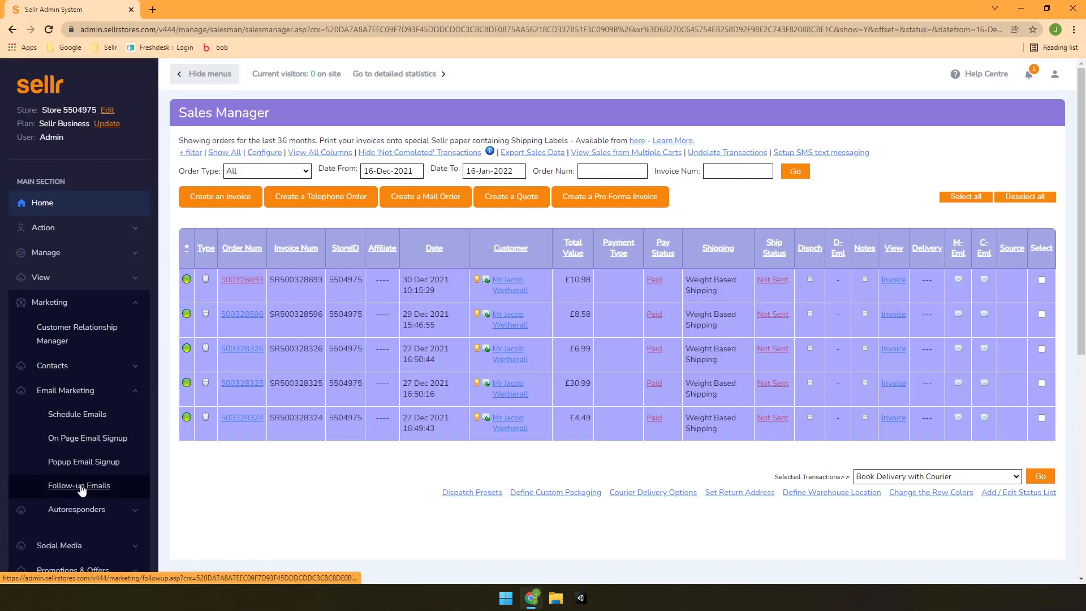
click(209, 75)
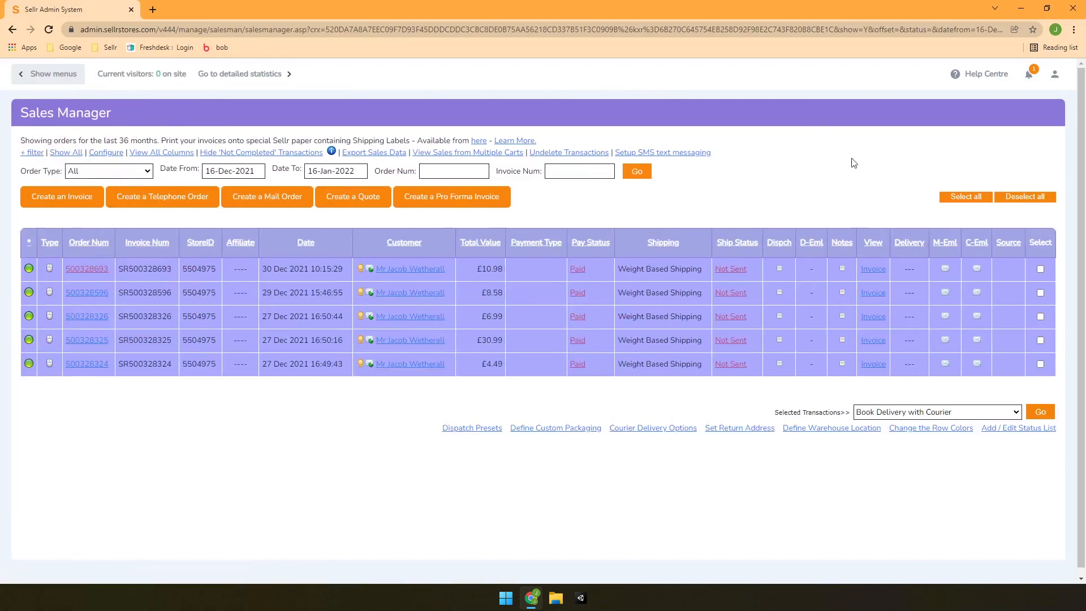
Review the Selected Transactions bulk action options, leaving the choice unchanged
click(933, 415)
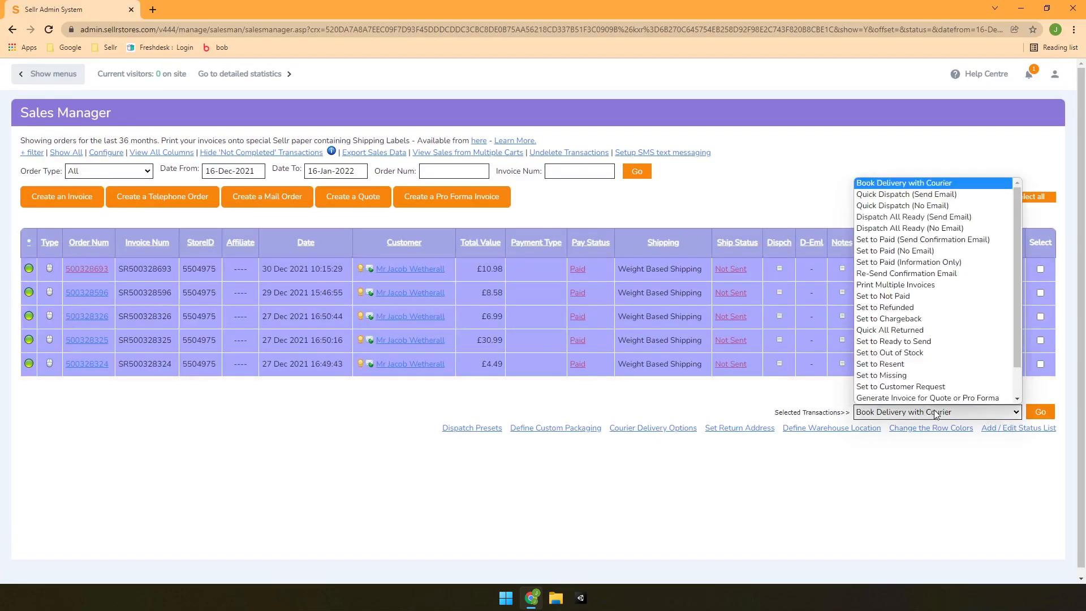
scroll(923, 398, down, 2)
scroll(930, 253, up, 2)
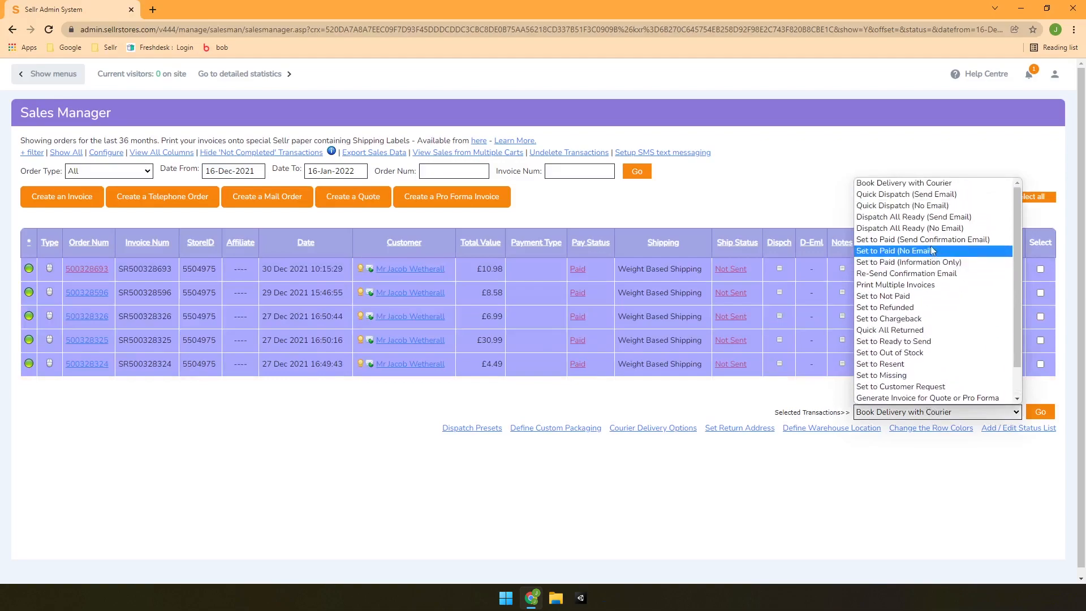
click(930, 166)
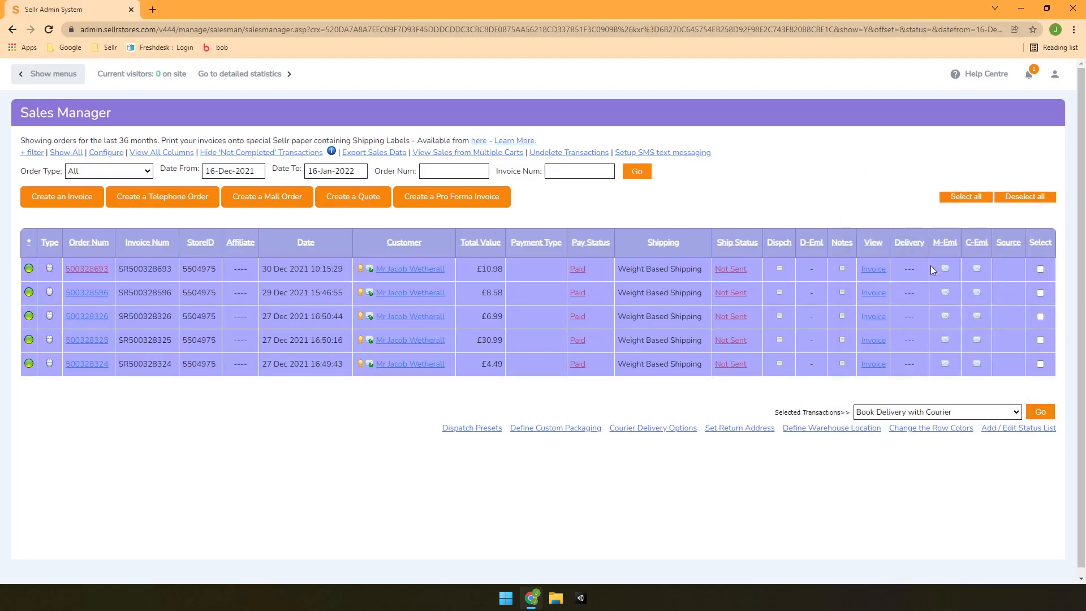
click(1041, 269)
click(1041, 293)
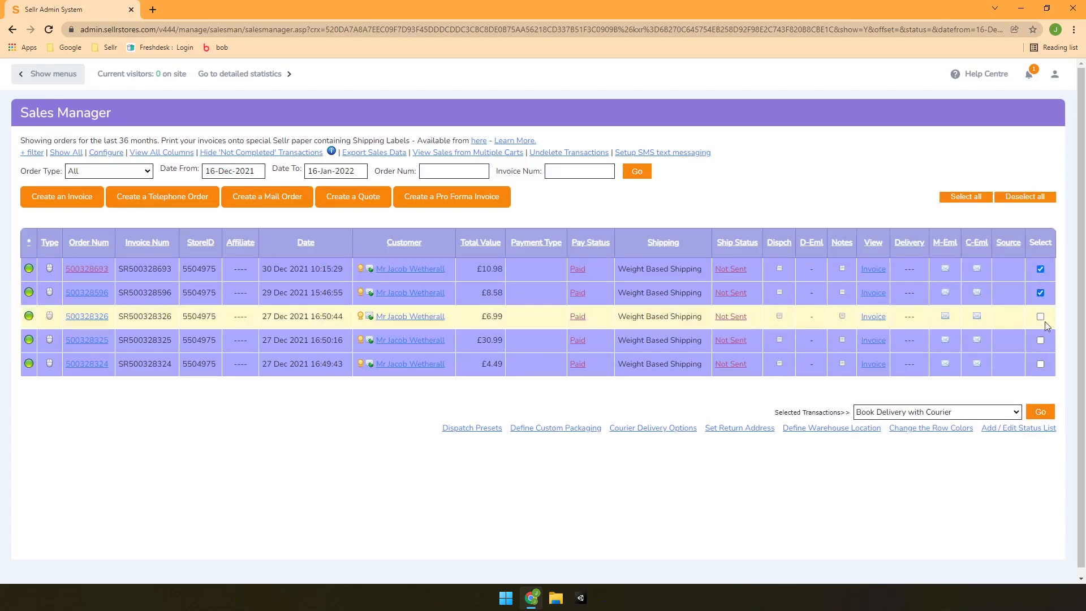
click(1041, 340)
click(1040, 364)
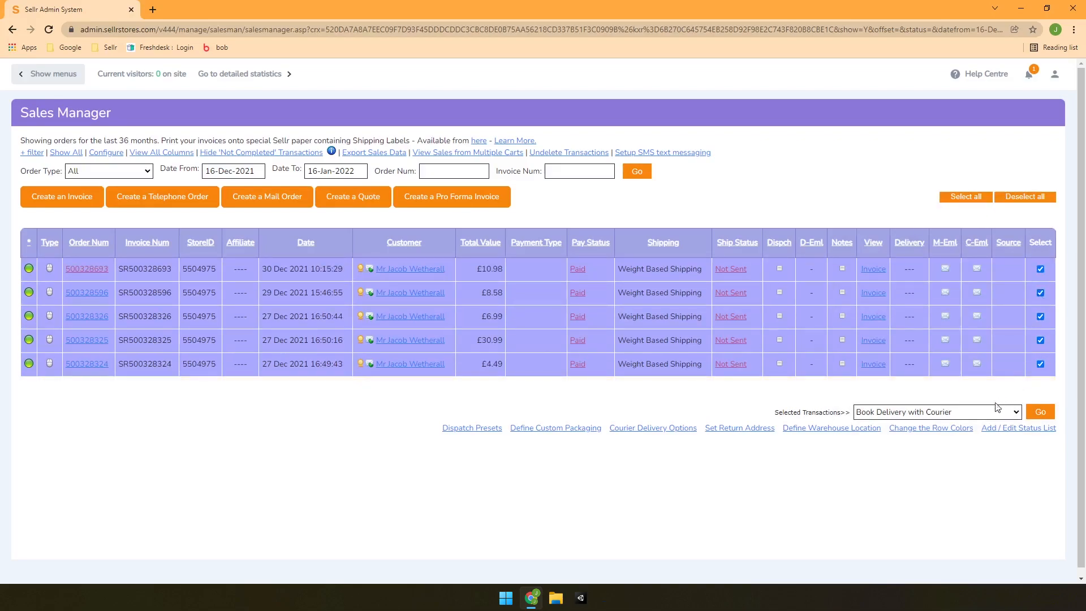
Apply Quick Dispatch (No Email) to the selected orders and confirm setting them to Dispatched
click(983, 412)
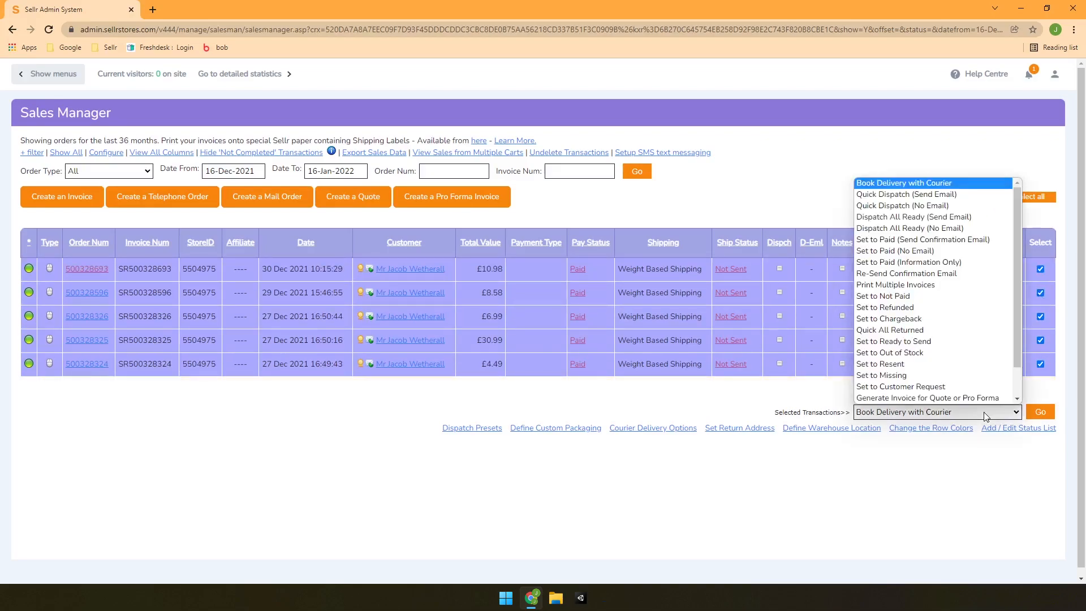
click(936, 206)
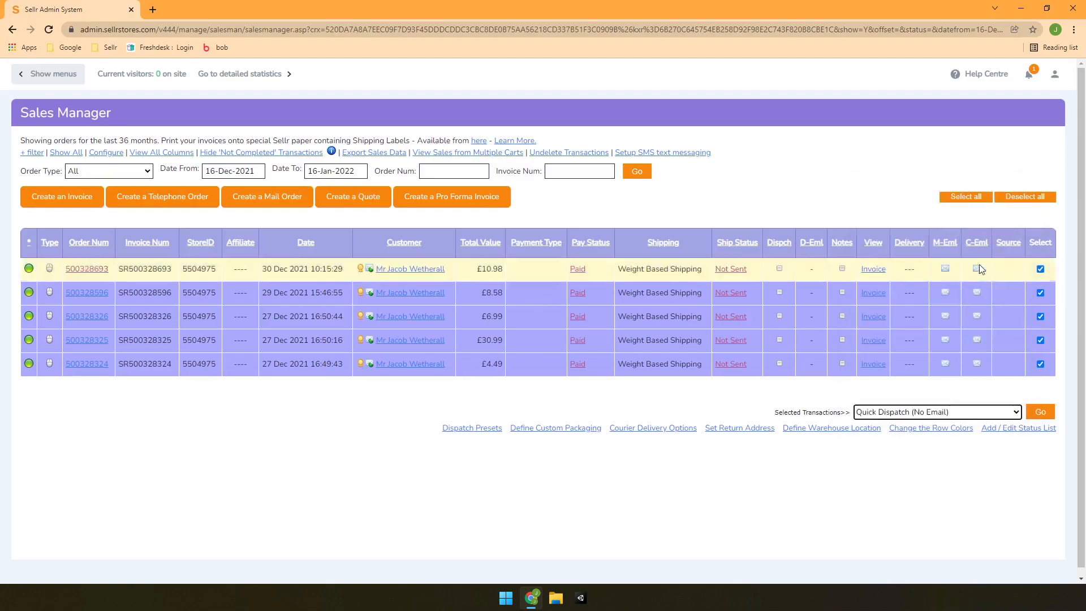
click(1041, 413)
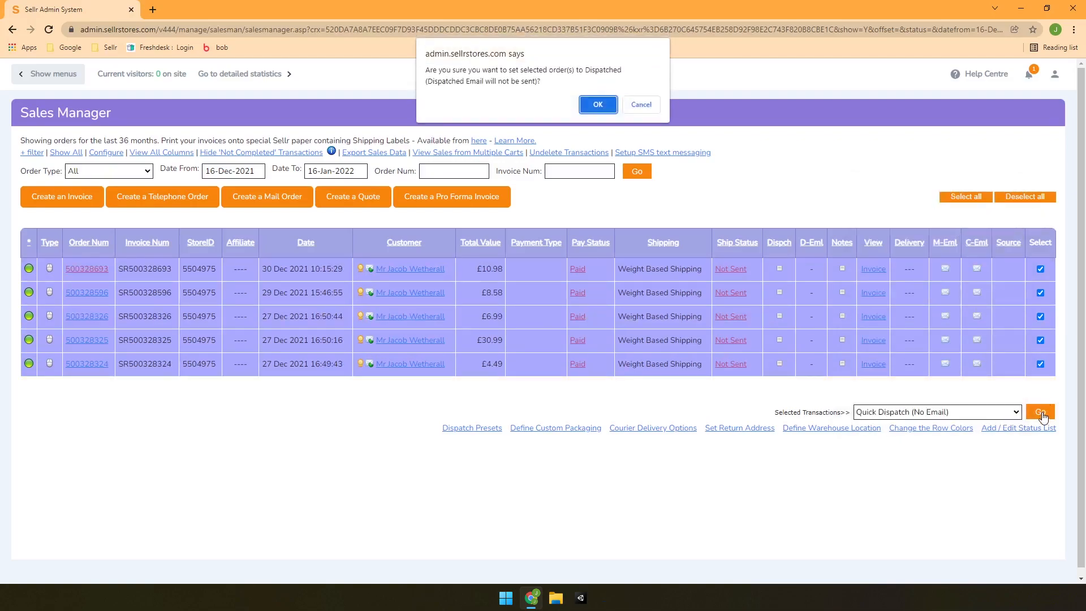
click(597, 107)
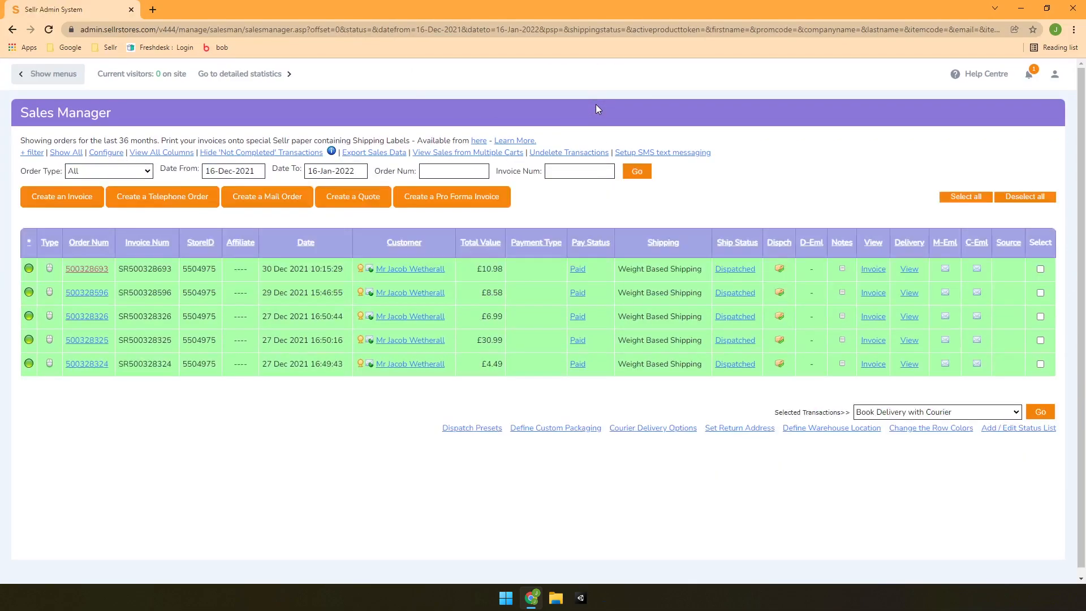